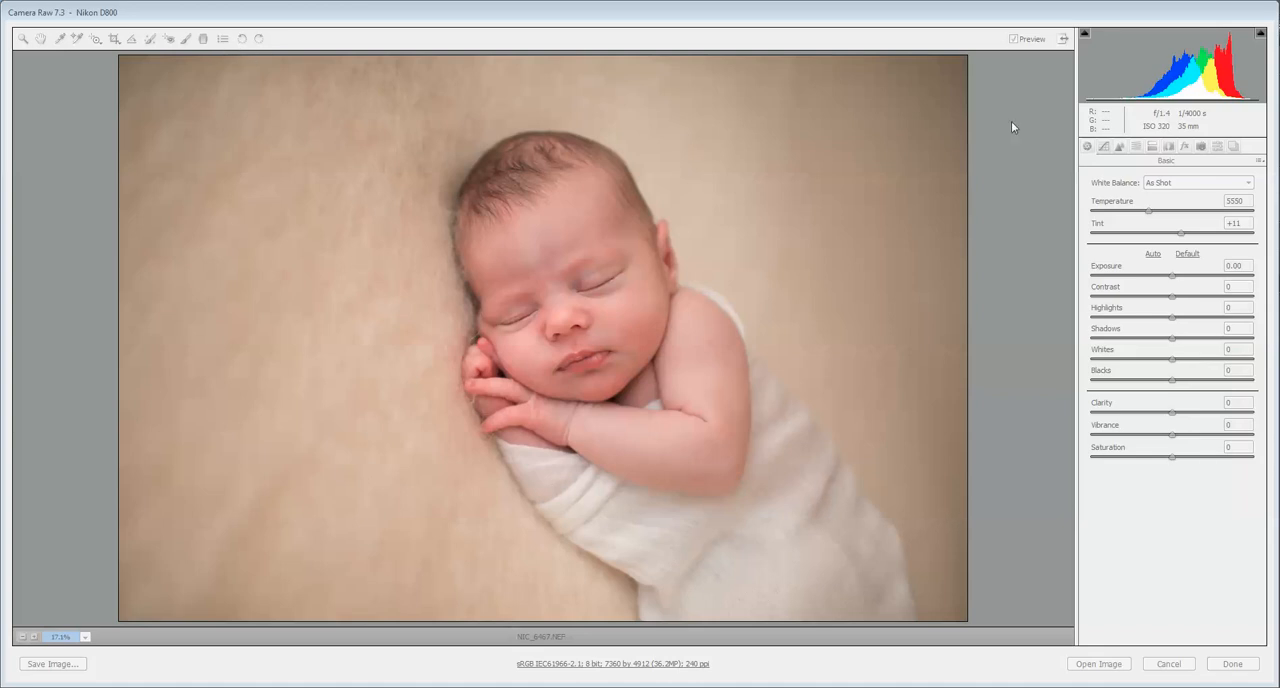
Step: Apply Auto white balance, adjust it to temperature 5300 and tint +1, and raise the exposure to +0.15
left_click(1172, 180)
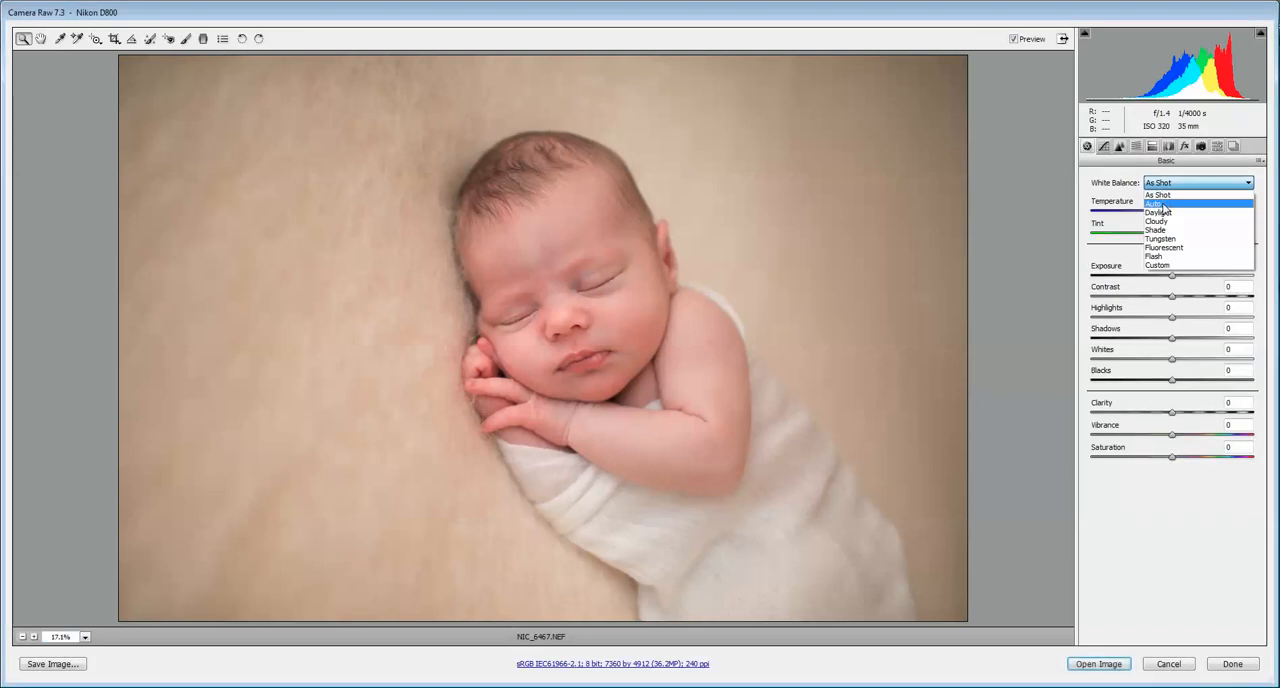
left_click(1169, 207)
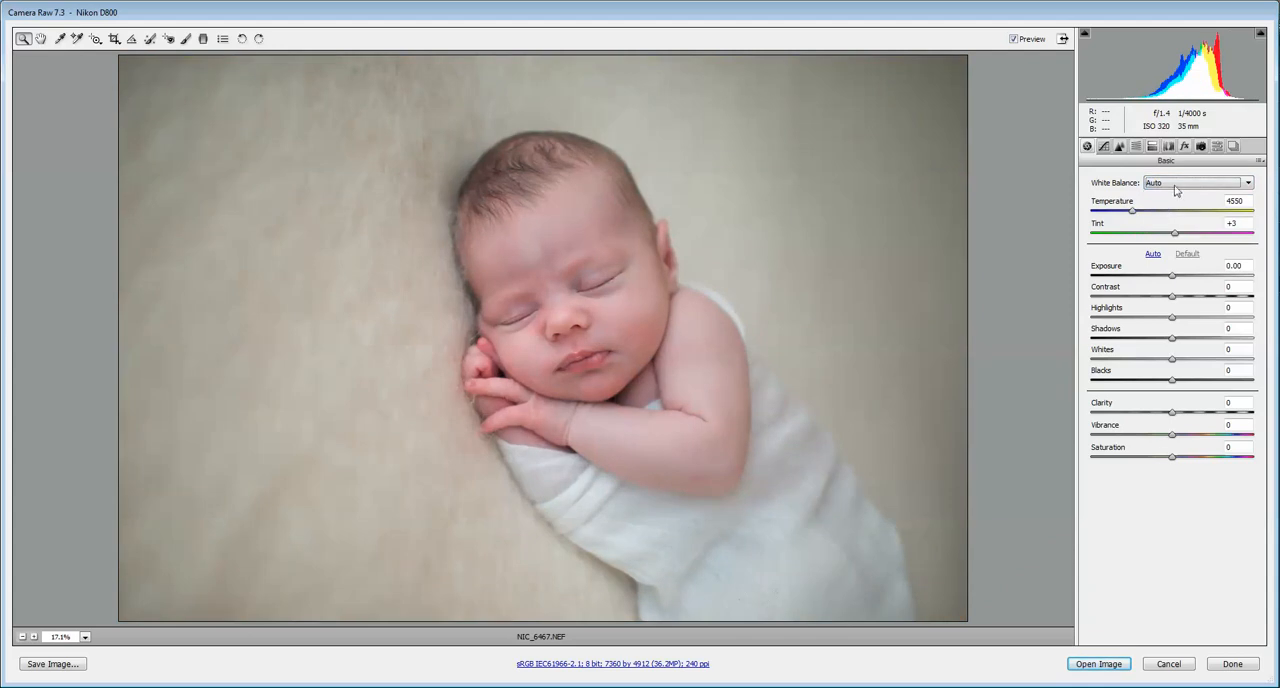
left_click_drag(1140, 215, 1148, 216)
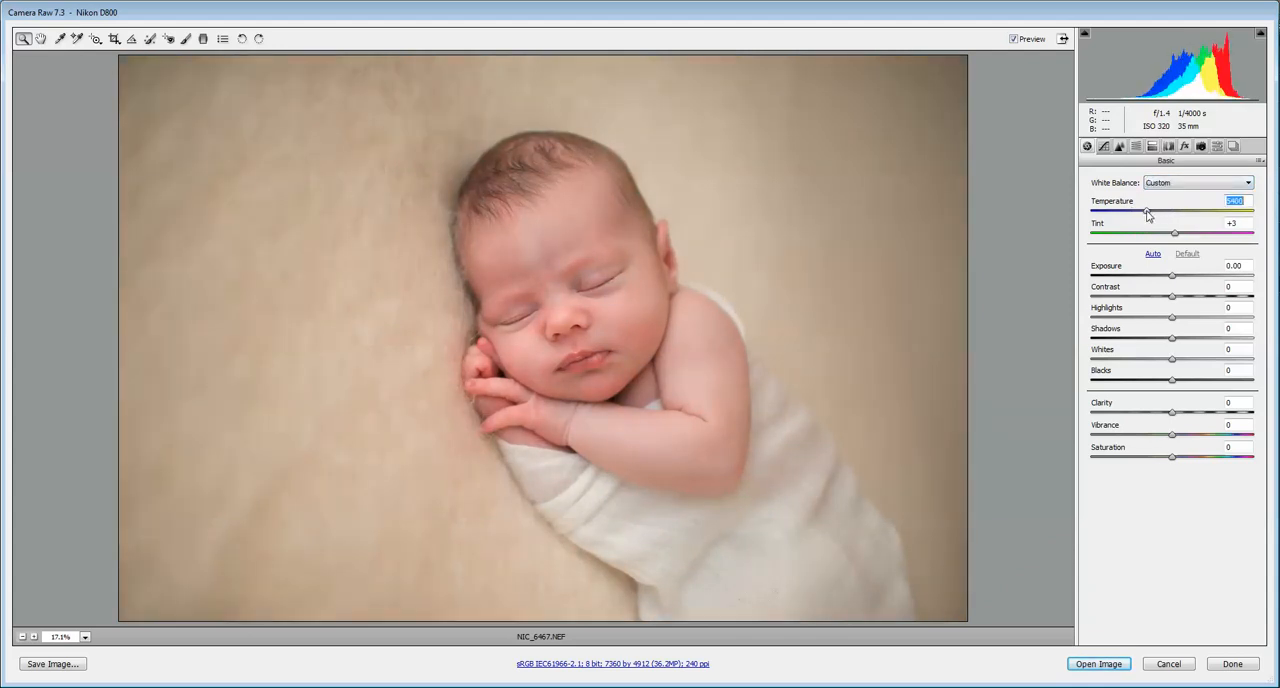
left_click_drag(1176, 237, 1180, 241)
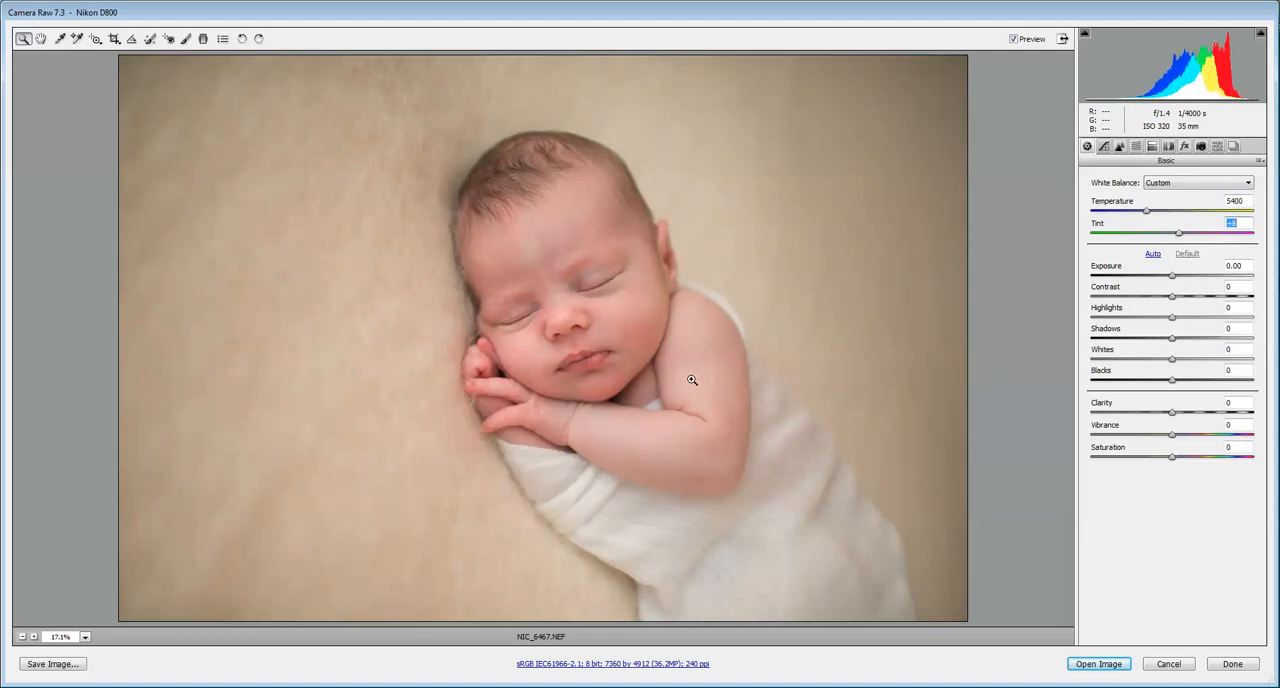
left_click_drag(1179, 238, 1178, 286)
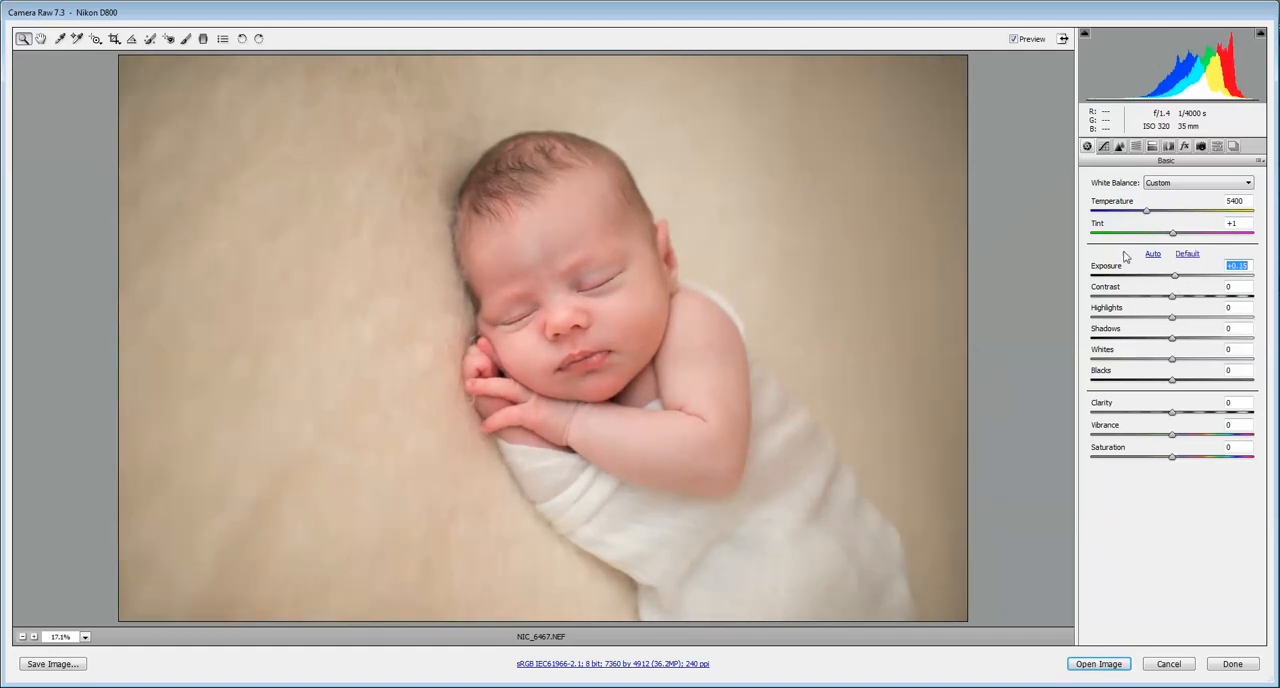
left_click_drag(1147, 216, 1145, 216)
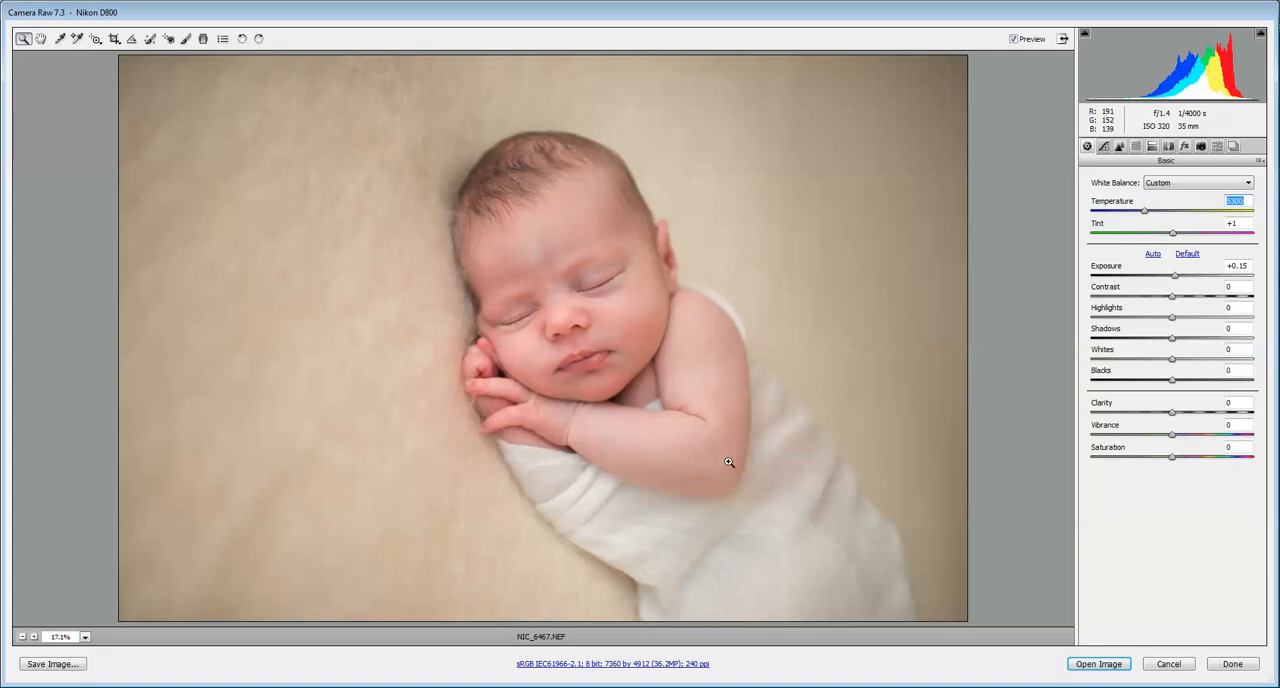
Step: Configure the Adjustment Brush with temperature -51, exposure +0.55 and saturation -12
left_click(185, 38)
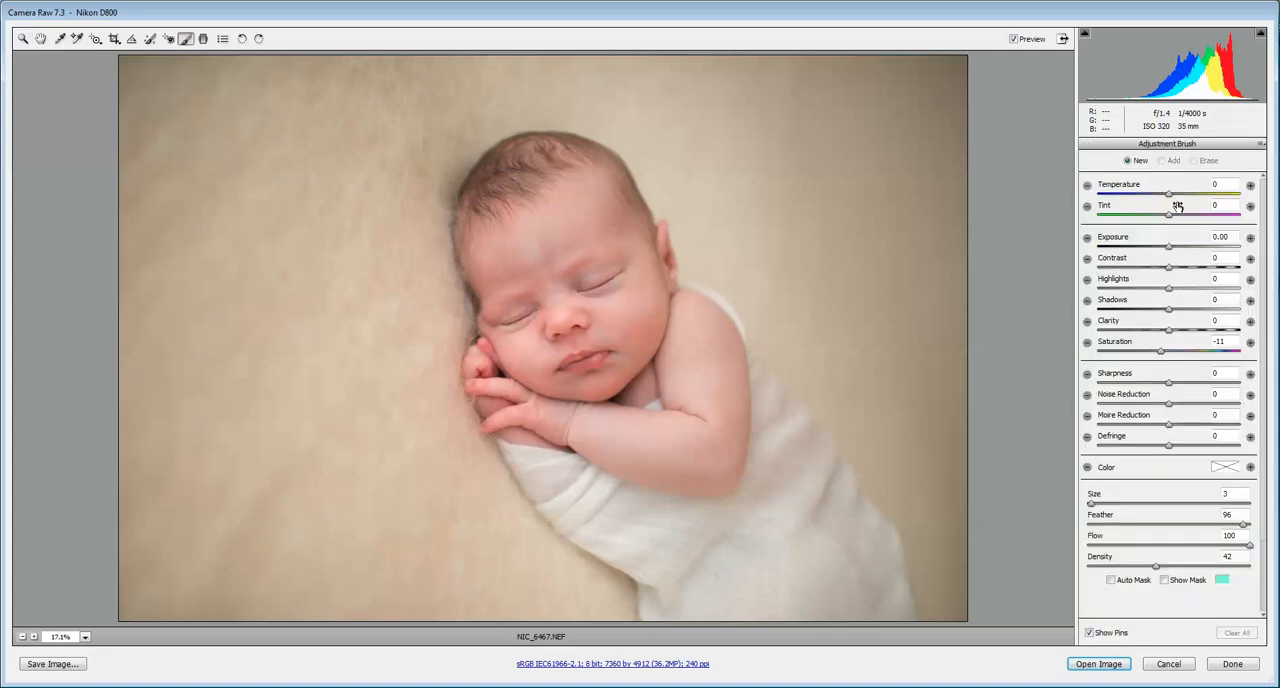
left_click_drag(1162, 358, 1167, 358)
left_click(1144, 194)
left_click_drag(1176, 248, 1180, 248)
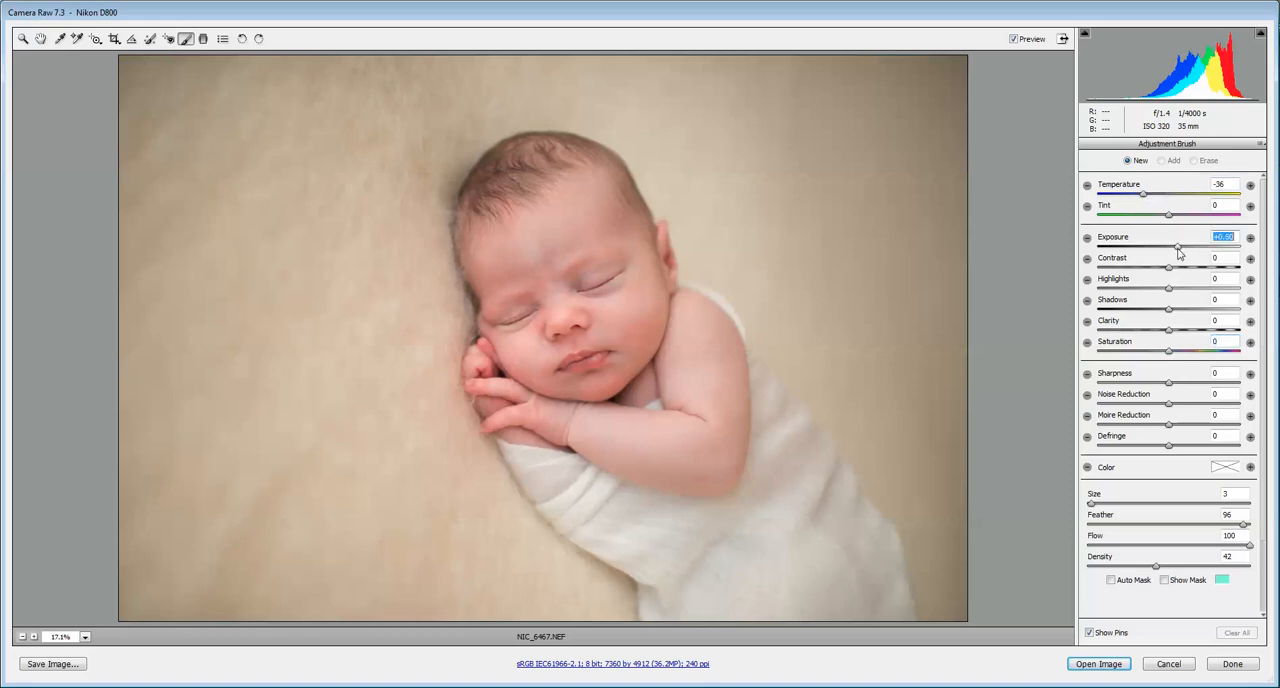
left_click_drag(1146, 193, 1131, 199)
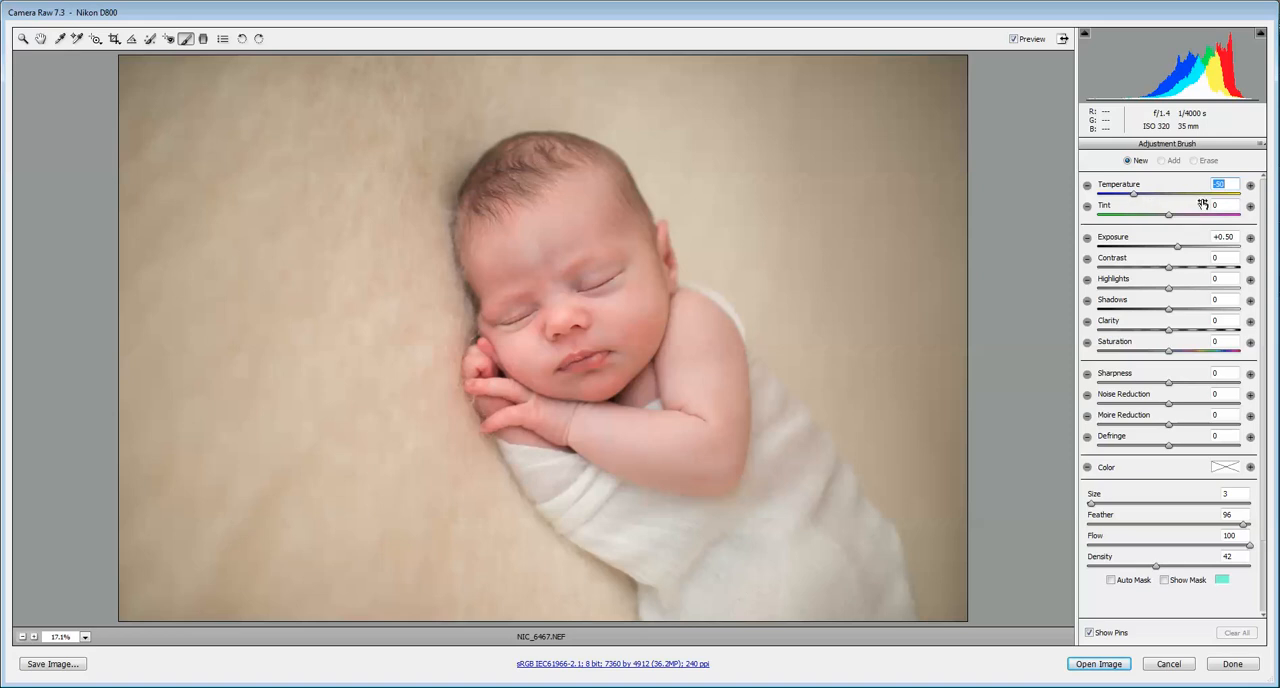
left_click_drag(1168, 351, 1162, 352)
left_click_drag(1177, 247, 1179, 248)
left_click_drag(1126, 195, 1128, 195)
Step: Paint the adjustment over the blanket background around the baby and refine it to temperature -48, tint +25 and exposure +1.20
key("bracketright")
key("bracketright")
key("bracketright")
key("bracketright")
key("bracketright")
key("bracketright")
key("bracketright")
key("bracketright")
key("bracketright")
key("bracketright")
key("bracketright")
key("bracketright")
key("bracketright")
mouse_move(893, 154)
left_mouse_down()
mouse_move(786, 189)
mouse_move(962, 165)
mouse_move(983, 451)
mouse_move(960, 491)
mouse_move(963, 571)
mouse_move(980, 574)
mouse_move(689, 100)
mouse_move(434, 94)
mouse_move(166, 177)
mouse_move(210, 494)
mouse_move(114, 604)
mouse_move(562, 592)
mouse_move(390, 457)
mouse_move(337, 337)
mouse_move(400, 309)
mouse_move(417, 354)
mouse_move(399, 278)
left_mouse_up()
key("bracketleft")
key("bracketleft")
key("bracketleft")
key("bracketleft")
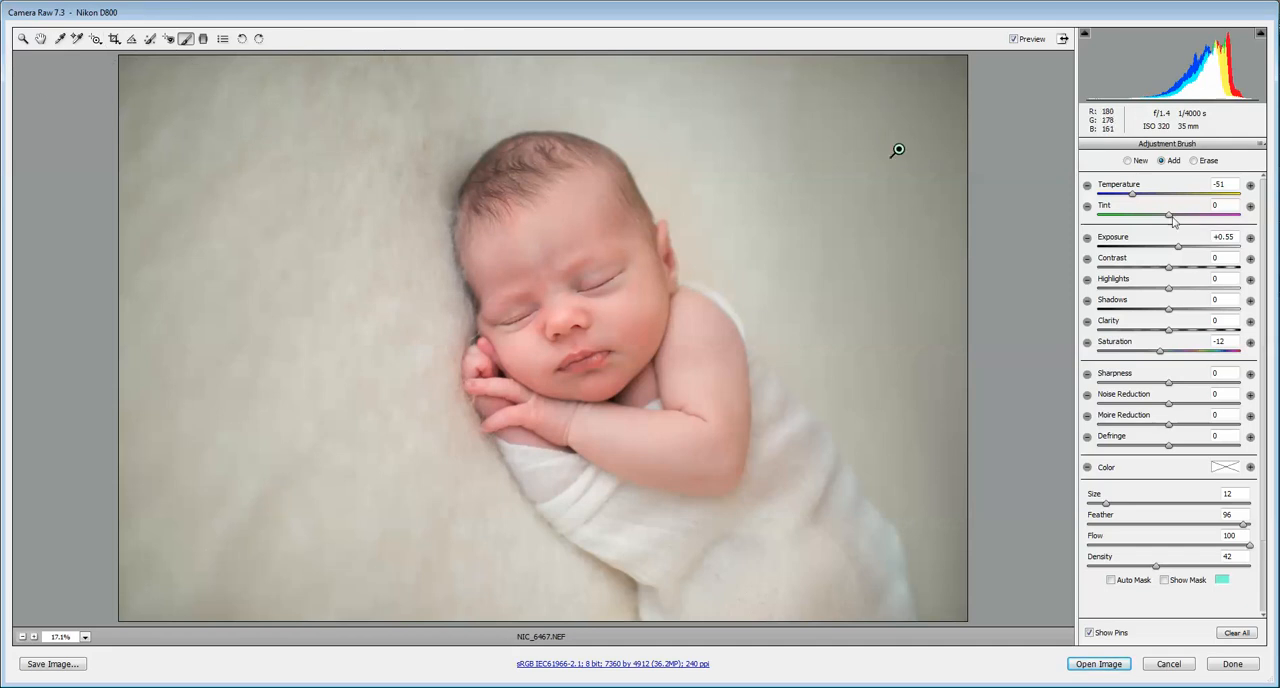
left_click_drag(1178, 219, 1134, 197)
left_click_drag(1178, 247, 1191, 250)
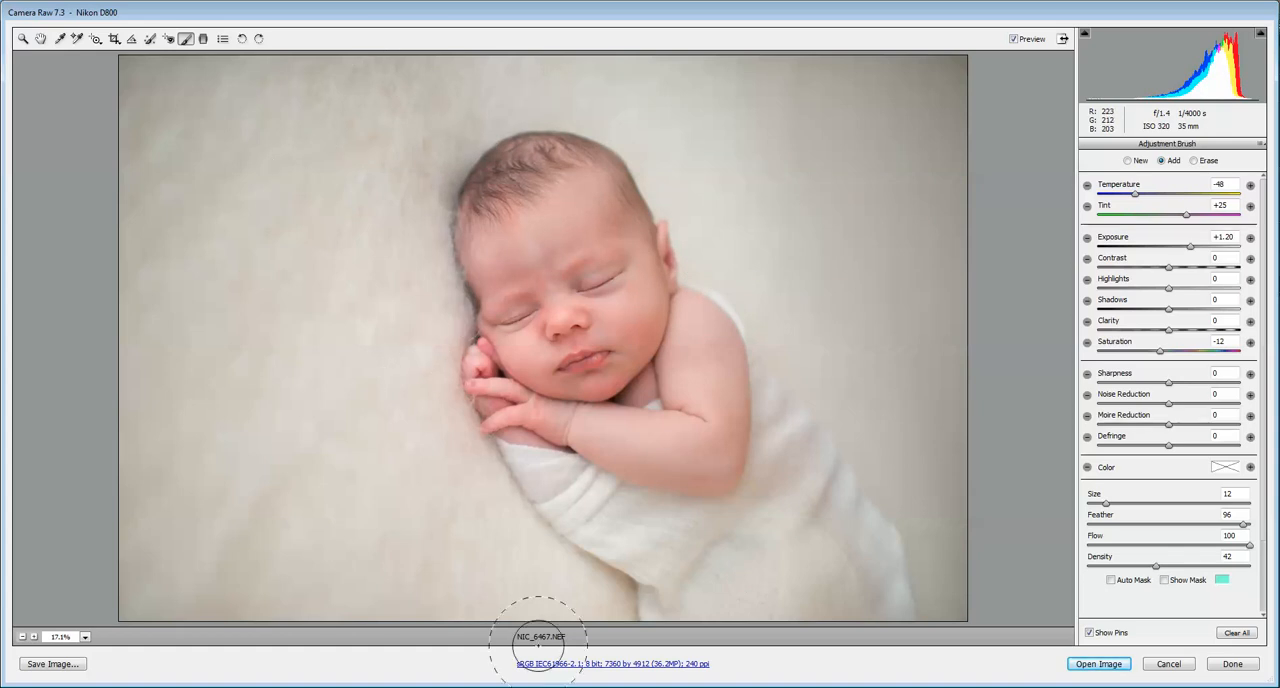
Step: Erase the brush adjustment where it spills onto the baby, using a brush size of 5
left_click(1194, 160)
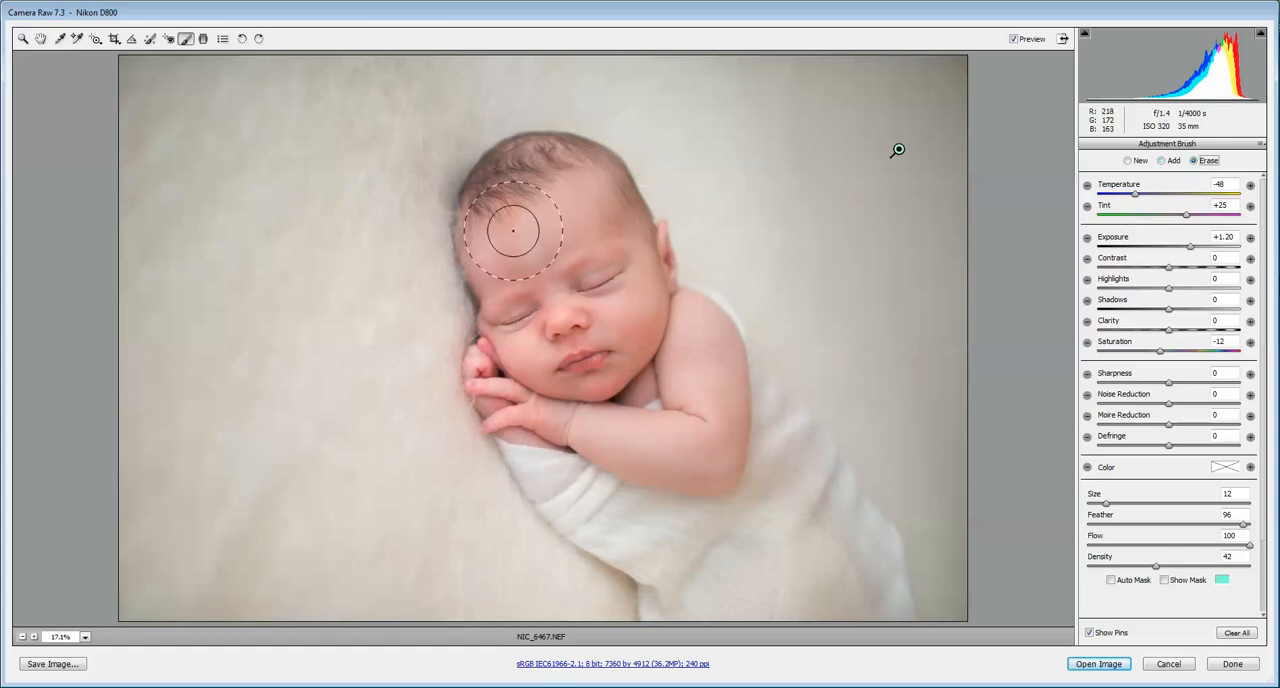
key("bracketleft")
key("bracketleft")
key("bracketleft")
key("bracketleft")
key("bracketleft")
key("bracketleft")
key("bracketleft")
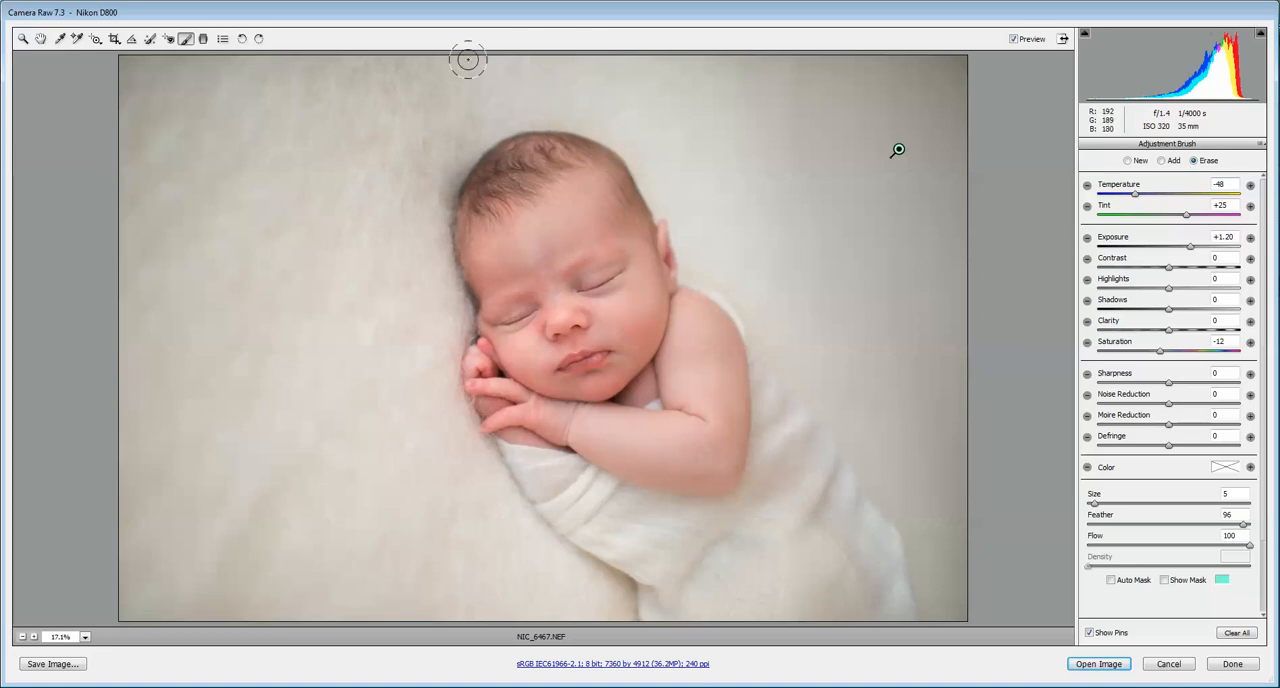
key("h")
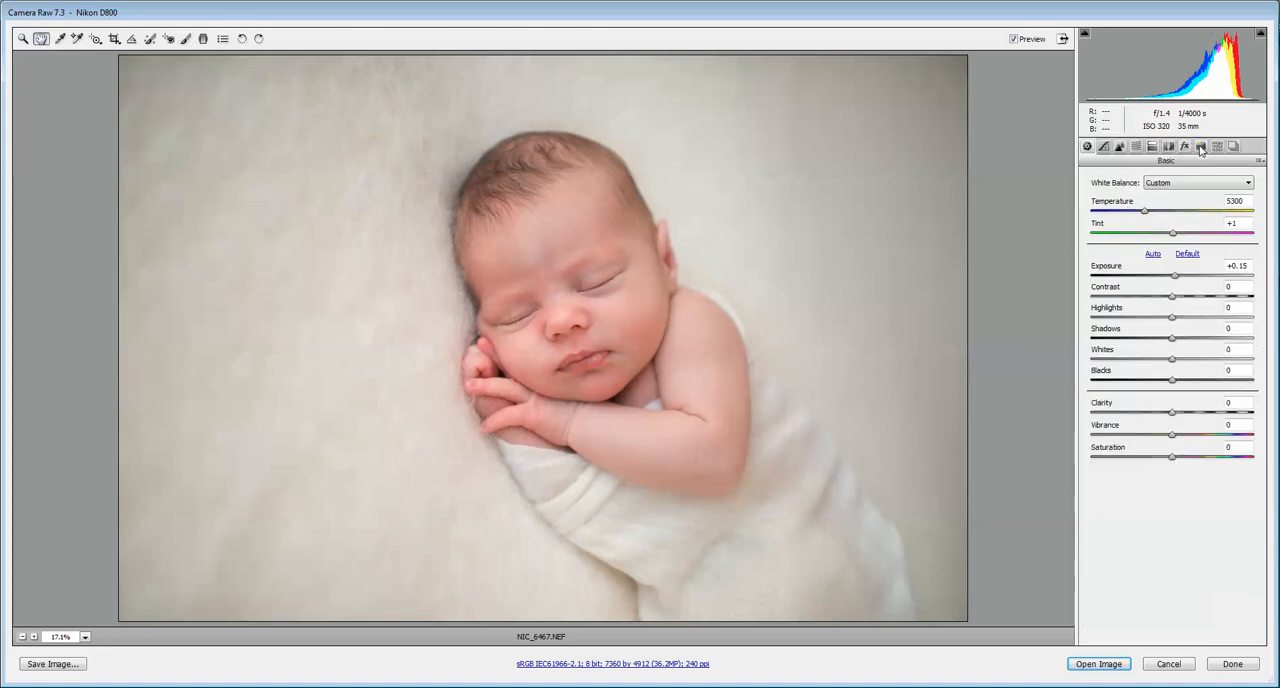
Step: Add a light post-crop vignette with amount +13 and midpoint about 36
left_click(1184, 146)
left_click(1185, 320)
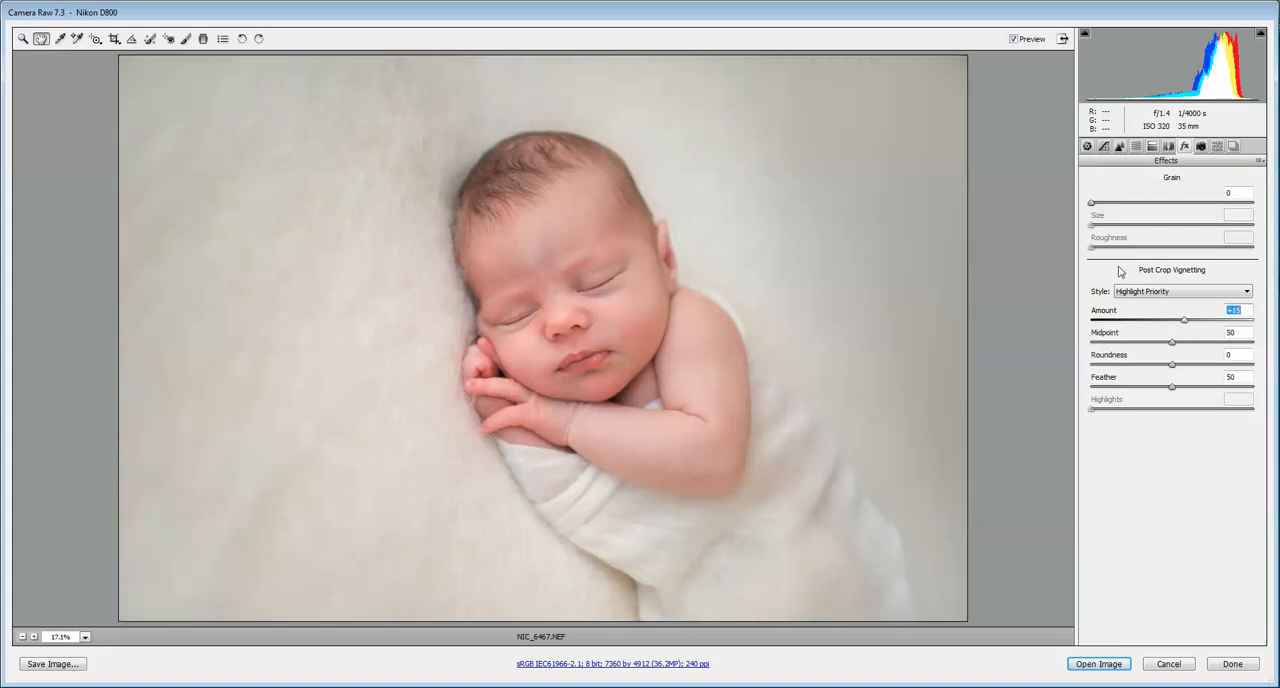
left_click_drag(1173, 345, 1166, 348)
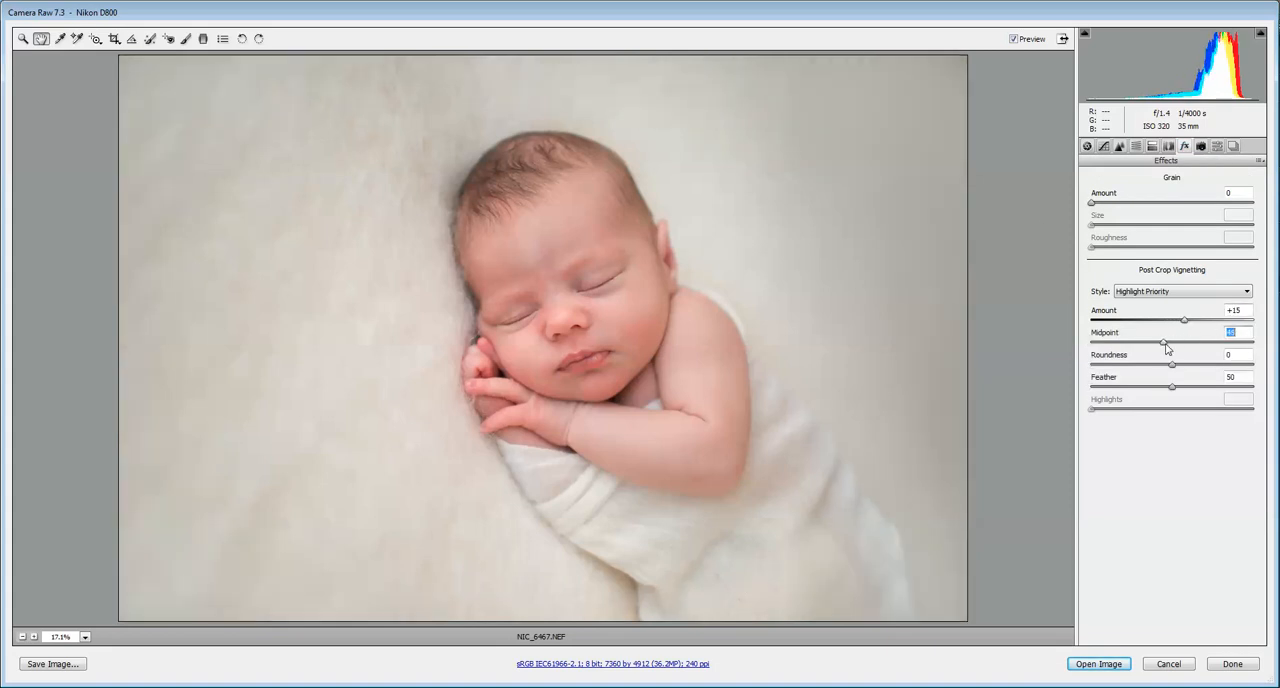
left_click(1190, 318)
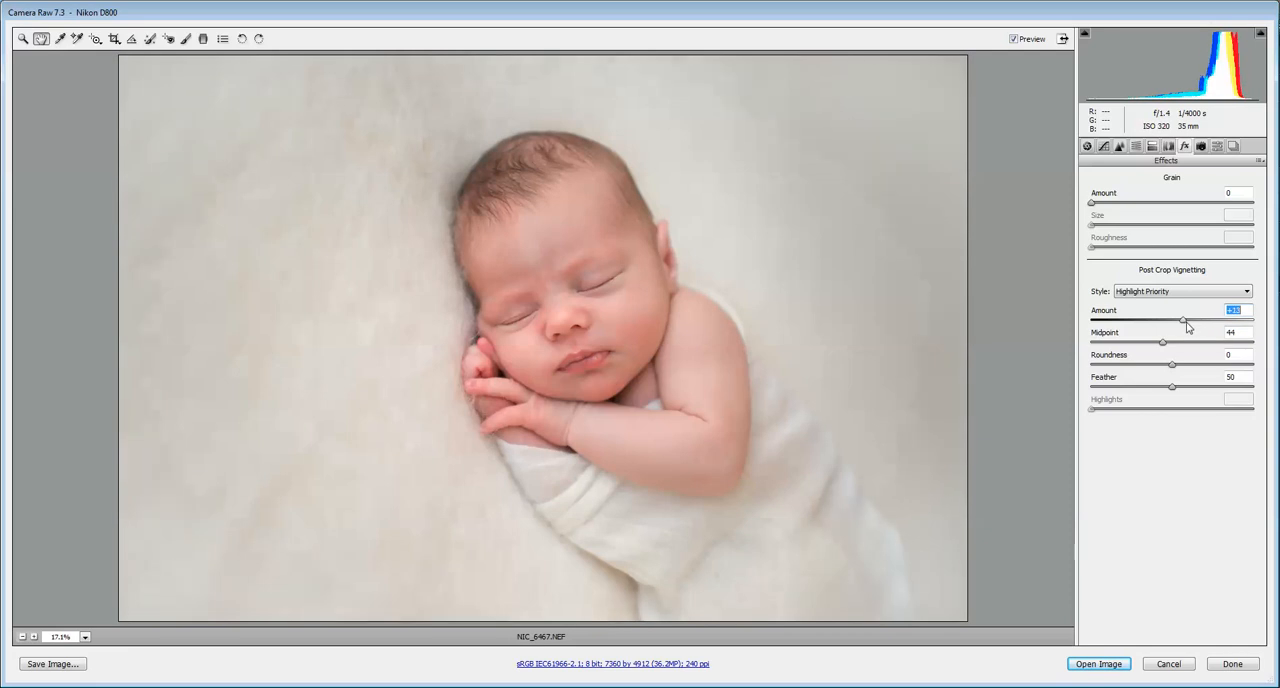
left_click_drag(1189, 327, 1148, 348)
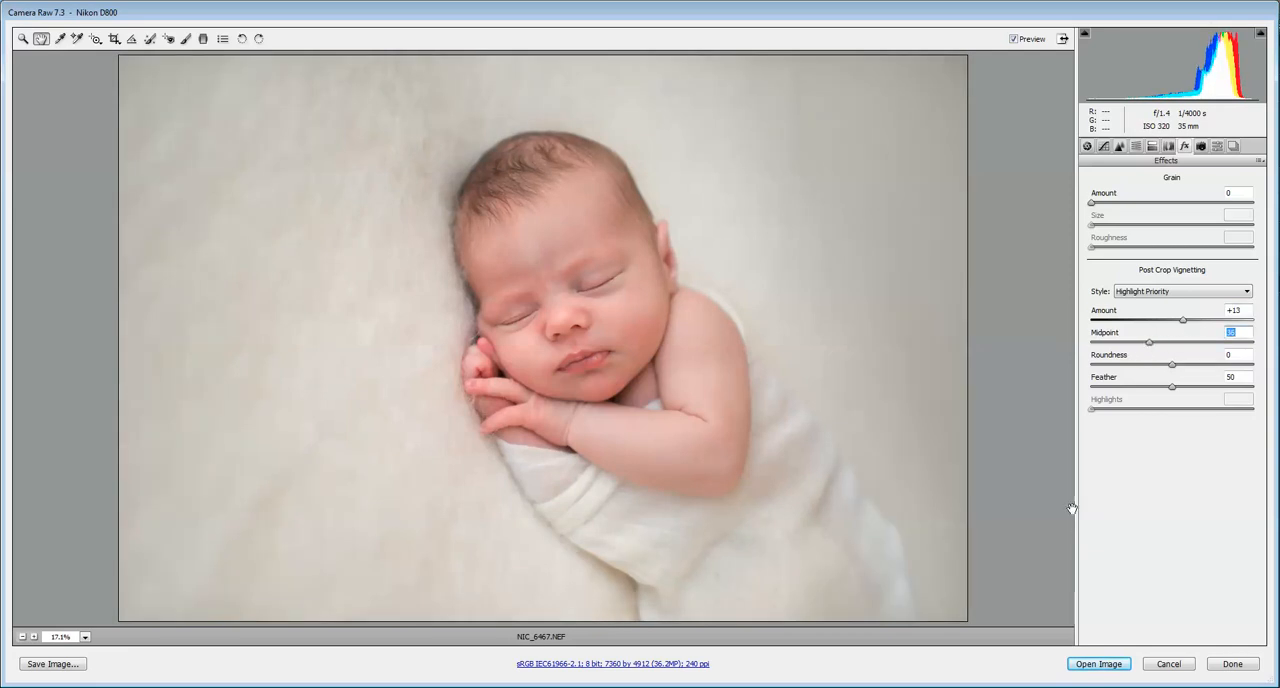
Step: Open the image in Photoshop and heal the blemishes around the baby's mouth and cheek with the content-aware Spot Healing Brush
left_click(1122, 668)
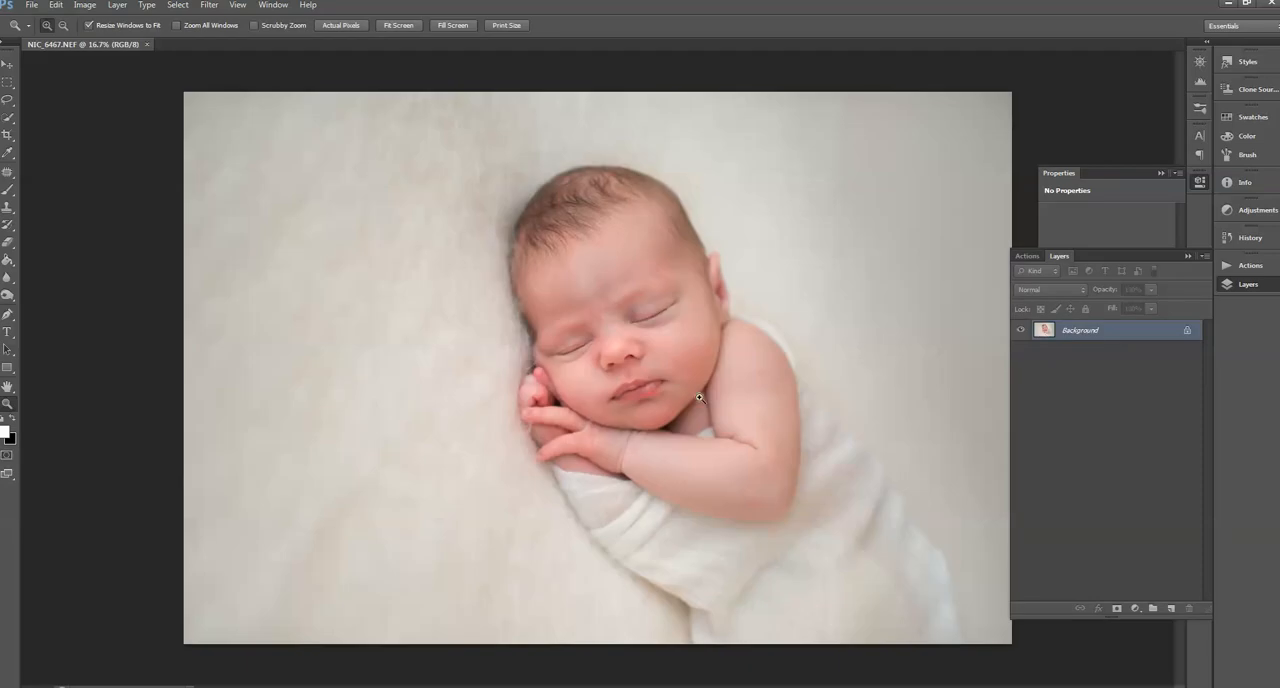
left_click_drag(457, 211, 754, 434)
mouse_move(7, 171)
left_mouse_down()
mouse_move(57, 195)
mouse_move(60, 171)
left_mouse_up()
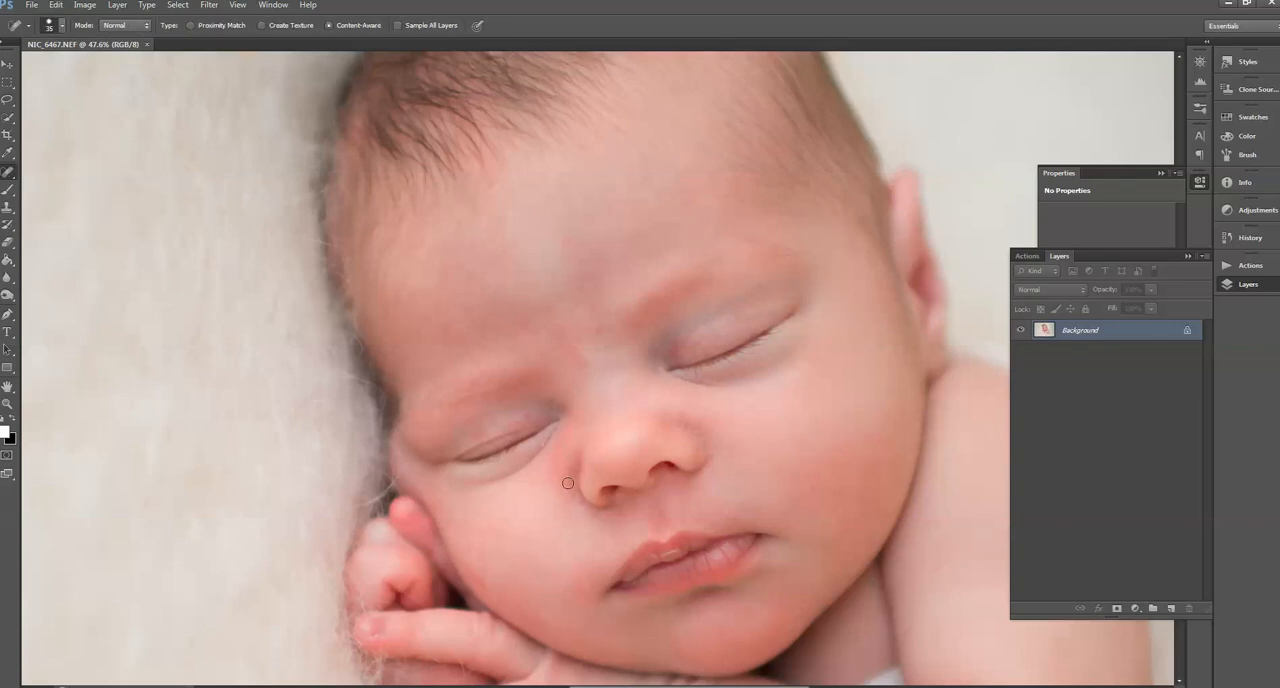
left_click(545, 615)
left_click(592, 583)
left_click_drag(465, 572, 496, 595)
Step: Run the "red skin removal" action and dismiss its message
left_click(1248, 265)
left_click(1057, 513)
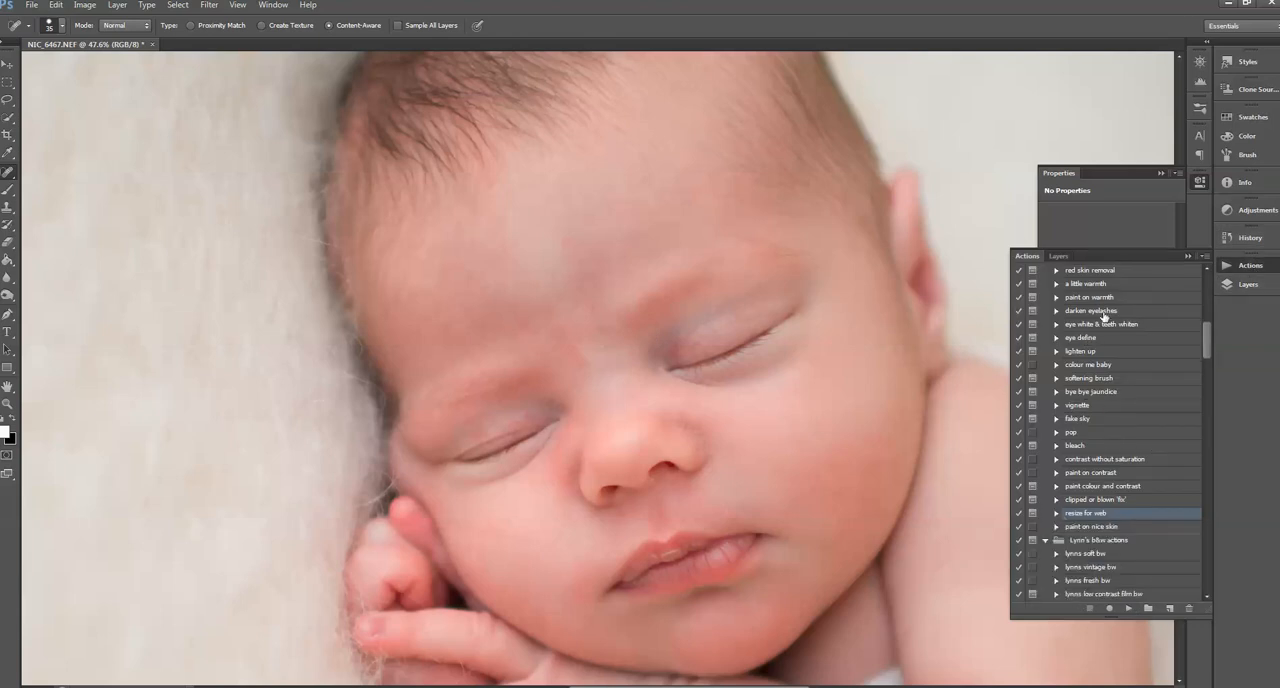
left_click(1094, 270)
left_click(1128, 608)
left_click(634, 264)
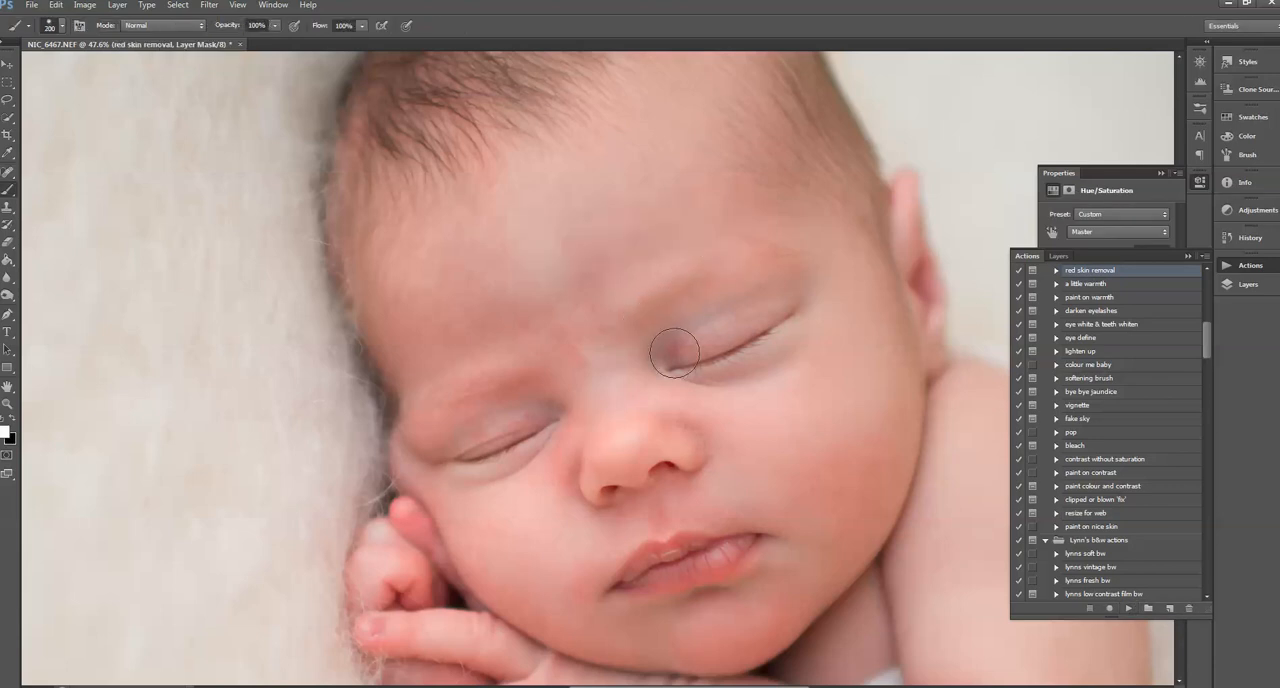
Step: Paint the red skin removal over the red areas of the baby's face, varying the brush size
mouse_move(579, 437)
left_mouse_down()
mouse_move(570, 478)
mouse_move(545, 398)
mouse_move(461, 417)
mouse_move(486, 398)
left_mouse_up()
key("bracketright")
key("bracketright")
key("bracketright")
key("bracketleft")
mouse_move(646, 498)
left_mouse_down()
mouse_move(619, 512)
mouse_move(700, 475)
left_mouse_up()
key("bracketright")
key("bracketright")
Step: Lower the brush opacity to 39% and paint the red skin removal over the remaining reddish skin
left_click(275, 25)
left_click_drag(279, 40, 233, 40)
left_click(508, 590)
key("z")
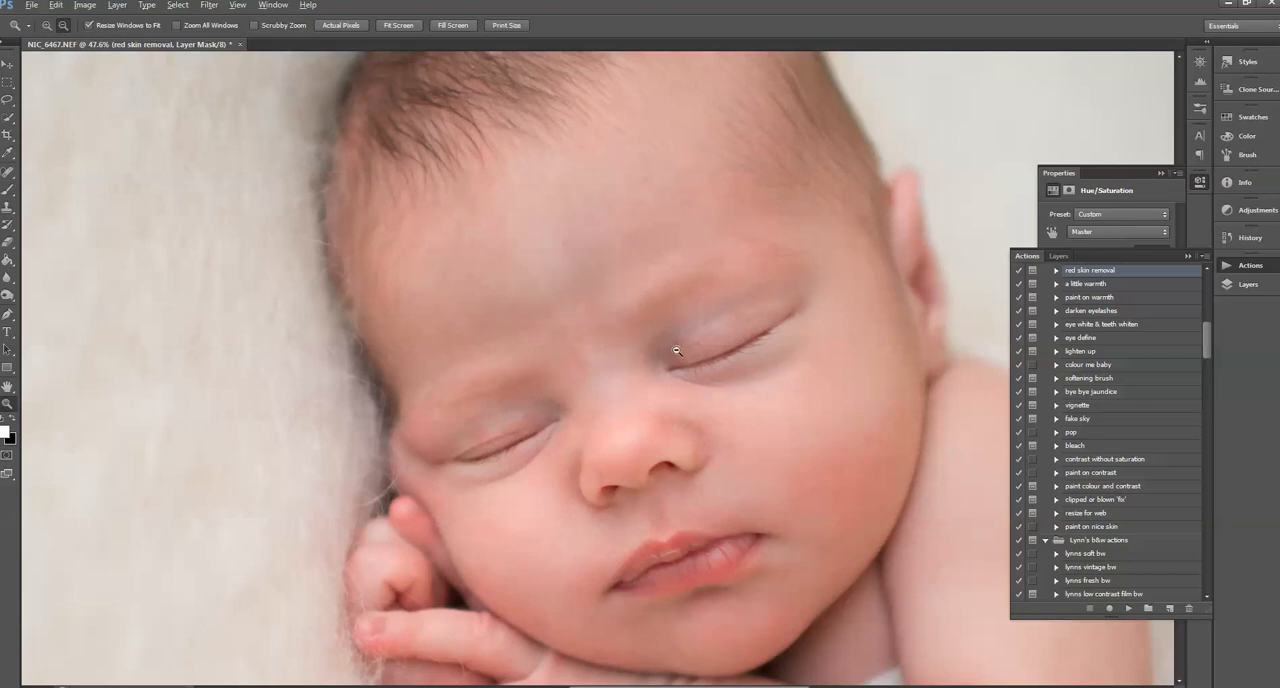
left_click(700, 251, "alt")
left_click(697, 466, "alt")
left_click(697, 466, "alt")
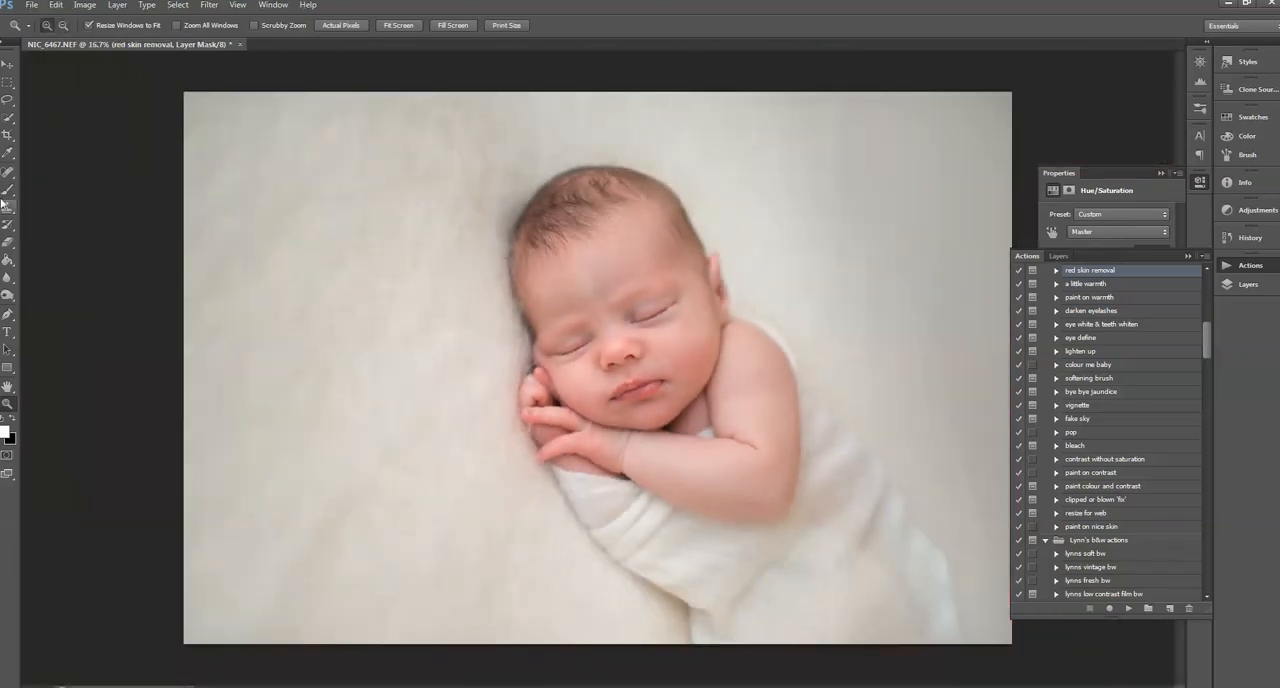
key("b")
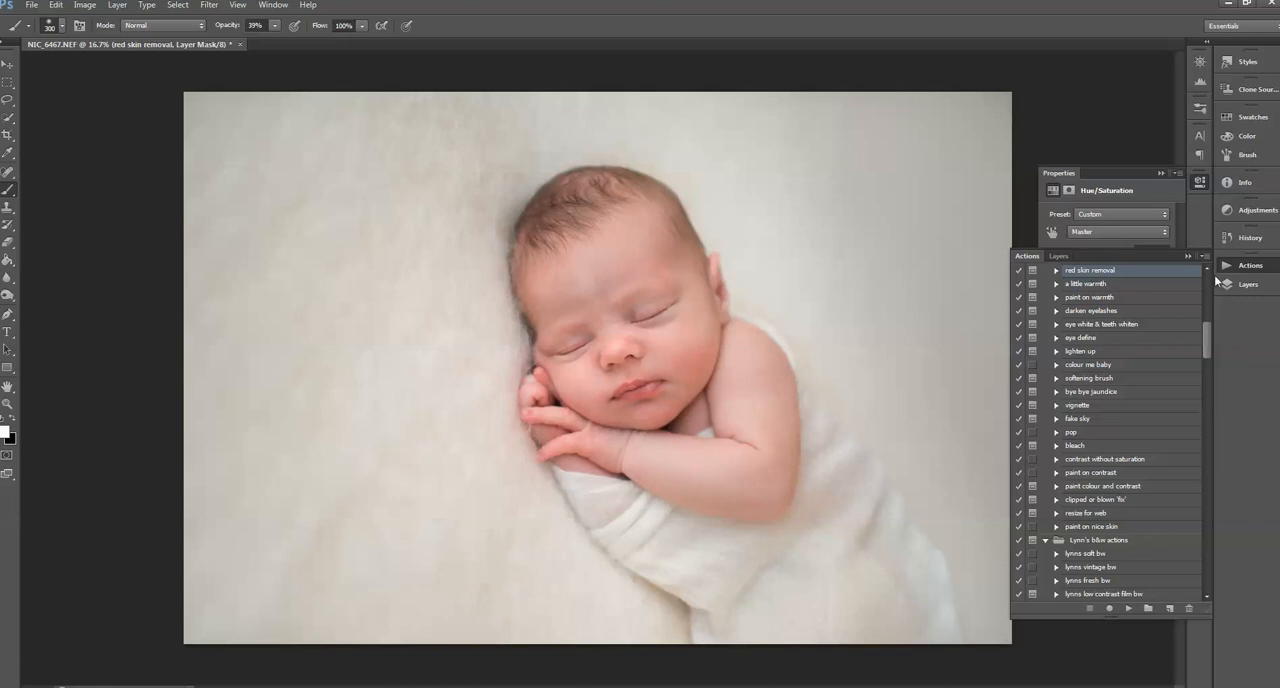
Step: Run the "skin smoothing" action and dismiss its message
left_click(1245, 288)
left_click(1248, 265)
left_click_drag(1204, 332, 1195, 323)
left_click(1097, 371)
left_click(1128, 608)
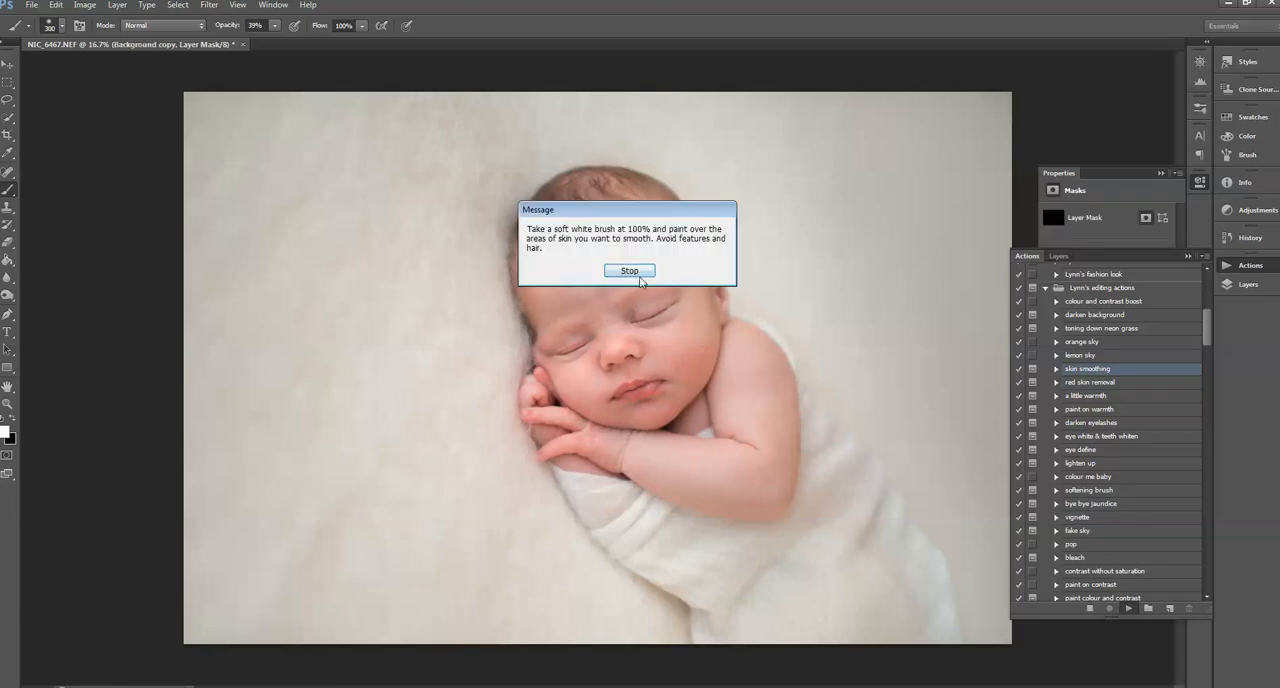
left_click(640, 277)
Step: Set the brush opacity to 100% and paint the skin smoothing over the baby's forehead and face
left_click_drag(585, 293, 649, 264)
left_click_drag(280, 41, 337, 38)
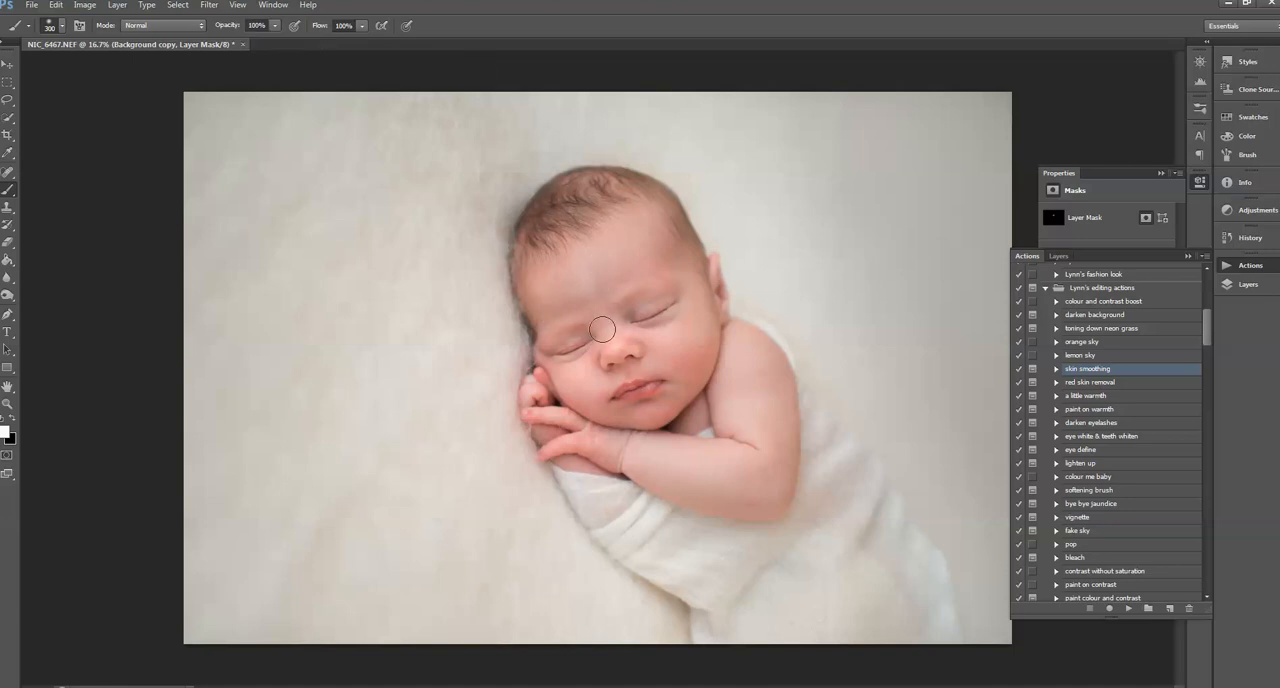
mouse_move(647, 257)
left_mouse_down()
mouse_move(701, 335)
mouse_move(670, 363)
mouse_move(703, 361)
mouse_move(666, 416)
mouse_move(625, 425)
mouse_move(575, 382)
mouse_move(580, 394)
mouse_move(714, 497)
mouse_move(752, 487)
mouse_move(732, 473)
mouse_move(776, 440)
mouse_move(736, 385)
mouse_move(773, 420)
mouse_move(679, 373)
mouse_move(691, 362)
mouse_move(666, 409)
left_mouse_up()
key("bracketleft")
key("bracketleft")
key("bracketleft")
Step: Run the "paint on warmth" action and dismiss its message
left_click(1090, 409)
left_click(1128, 608)
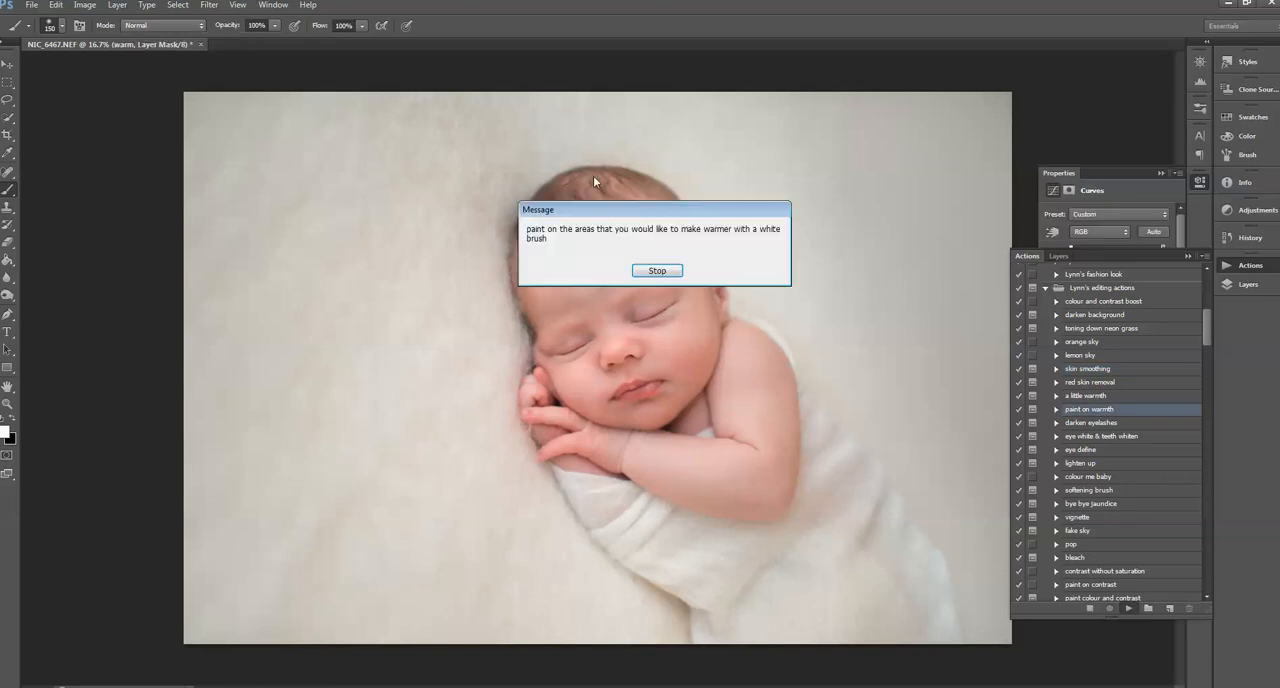
left_click(657, 271)
Step: Lower the brush opacity to 49%, paint warmth over the baby's skin and clean up the mask with black
left_click(274, 25)
left_click_drag(277, 42, 256, 44)
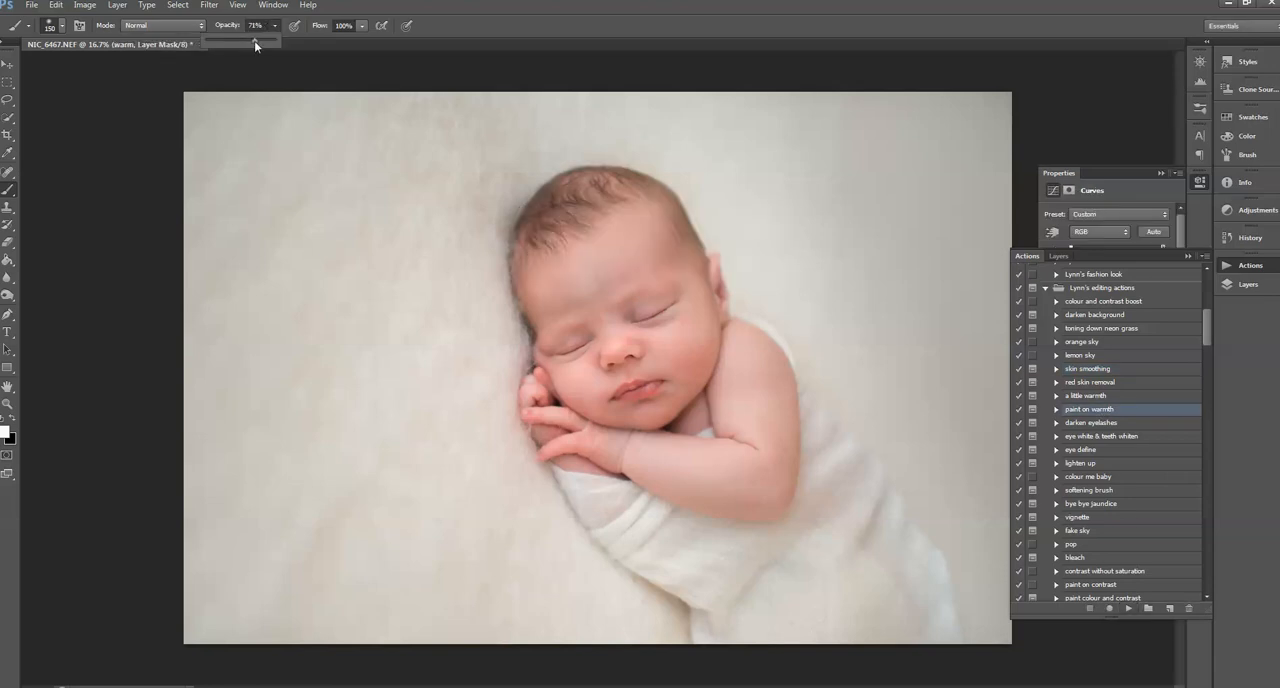
key("bracketright")
key("bracketright")
key("bracketright")
key("bracketright")
key("bracketright")
key("bracketright")
key("bracketright")
key("bracketleft")
key("bracketleft")
key("bracketleft")
key("bracketleft")
left_click(13, 419)
key("bracketleft")
Step: Run the "eye define" action and dismiss its message
left_click(1092, 452)
left_click(1127, 607)
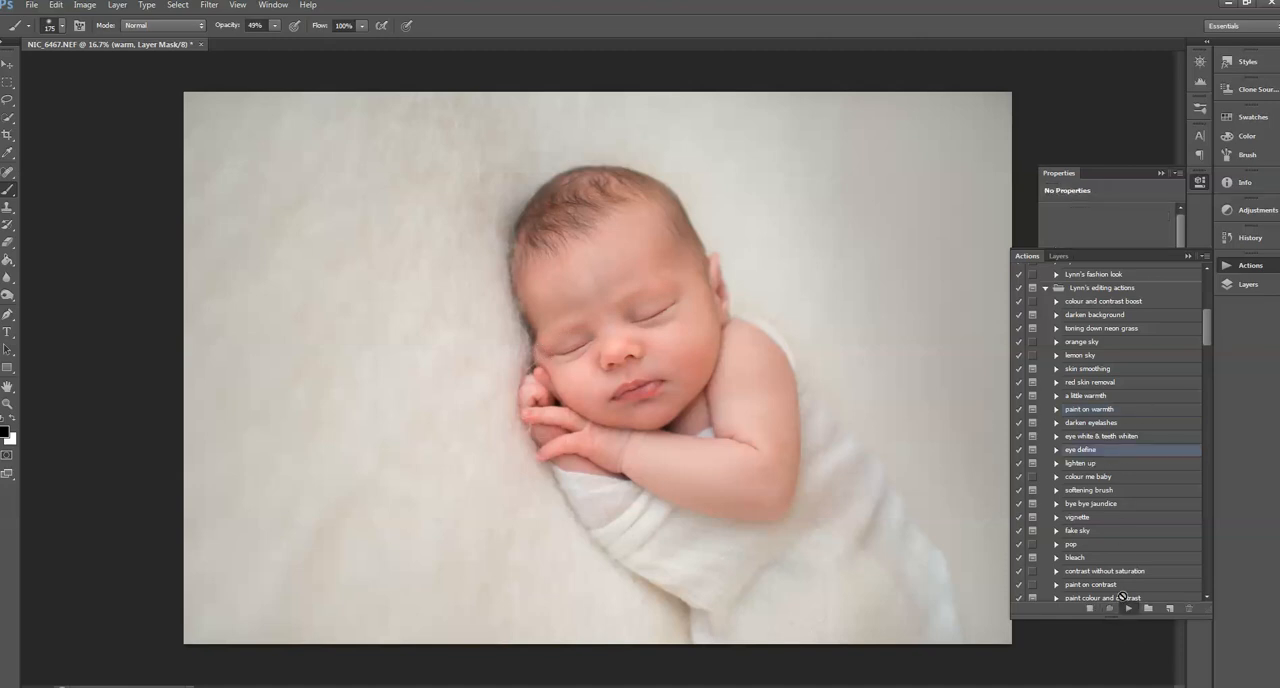
key("Return")
Step: Paint the eye definition over the baby's facial features with a small white brush on the layer mask
key("[")
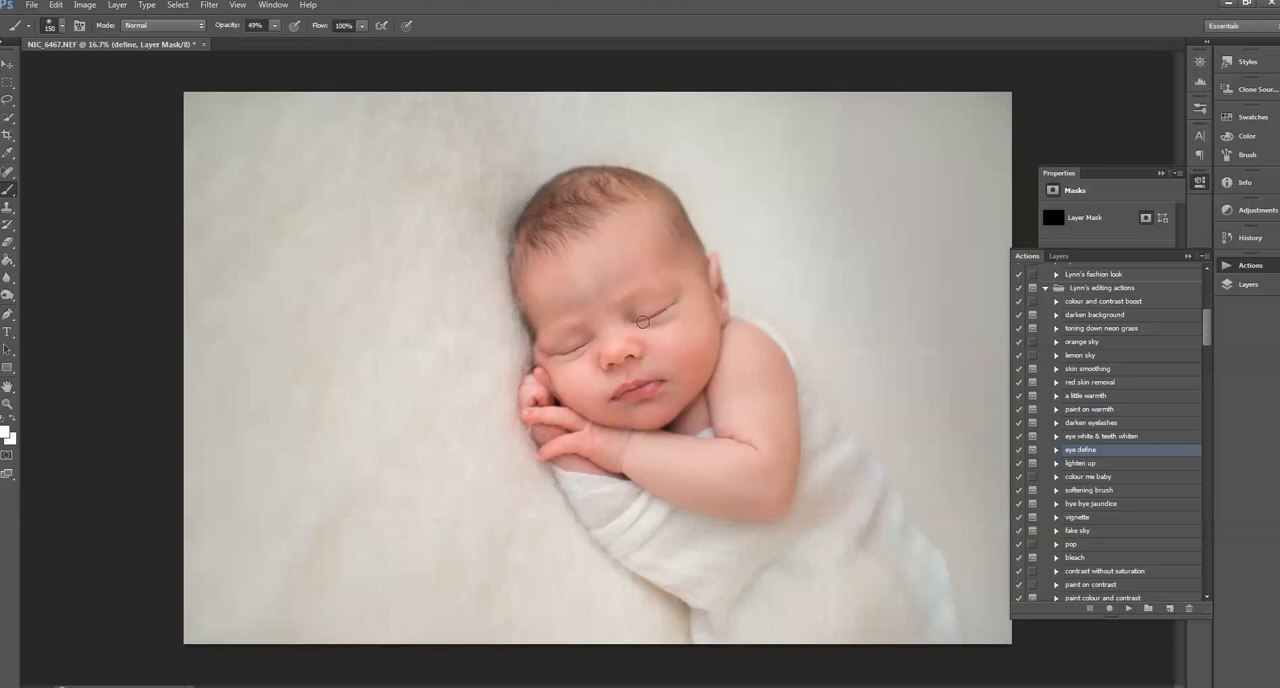
left_click(275, 25)
left_click(636, 322)
key("bracketright")
key("bracketright")
left_click(7, 403)
left_click(691, 386, "alt")
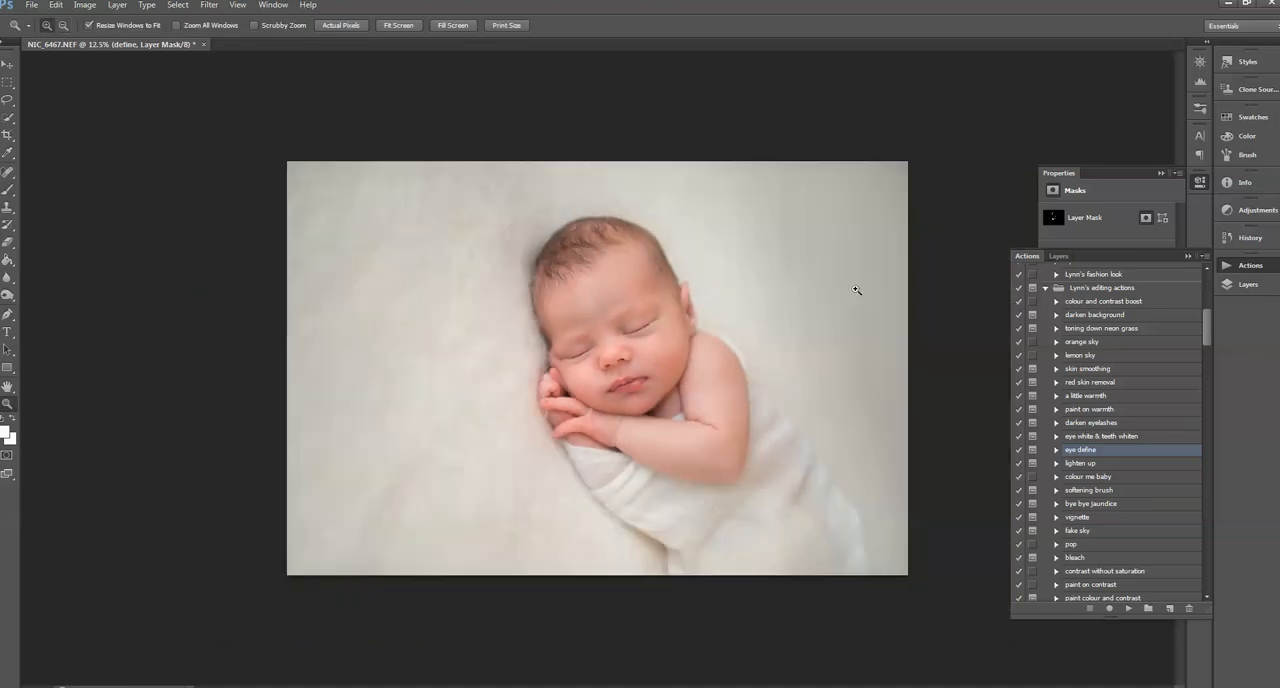